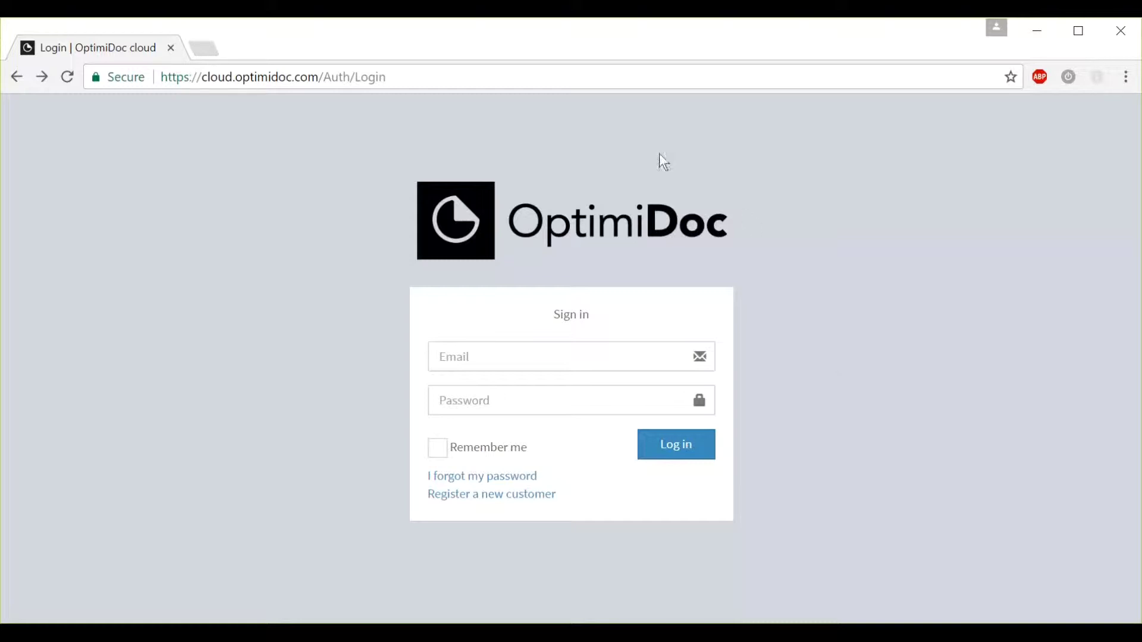
# Open the OptimiDoc Cloud new customer registration form.
pyautogui.moveTo(398, 80); pyautogui.dragTo(161, 78)
pyautogui.click(195, 158)
pyautogui.moveTo(421, 493); pyautogui.dragTo(575, 514)
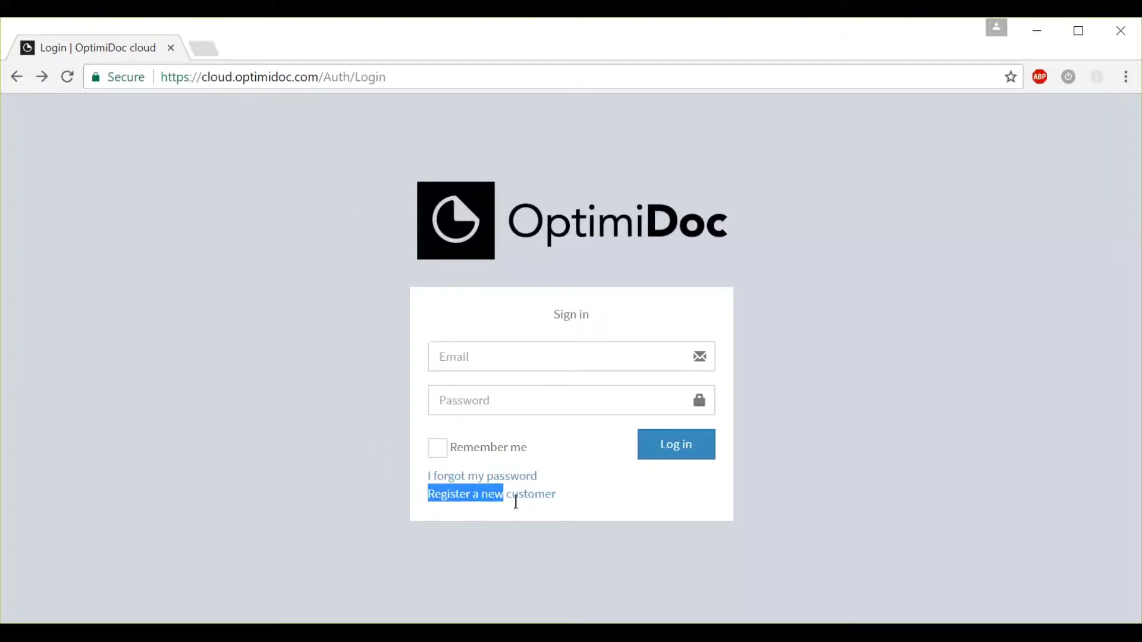
pyautogui.click(571, 510)
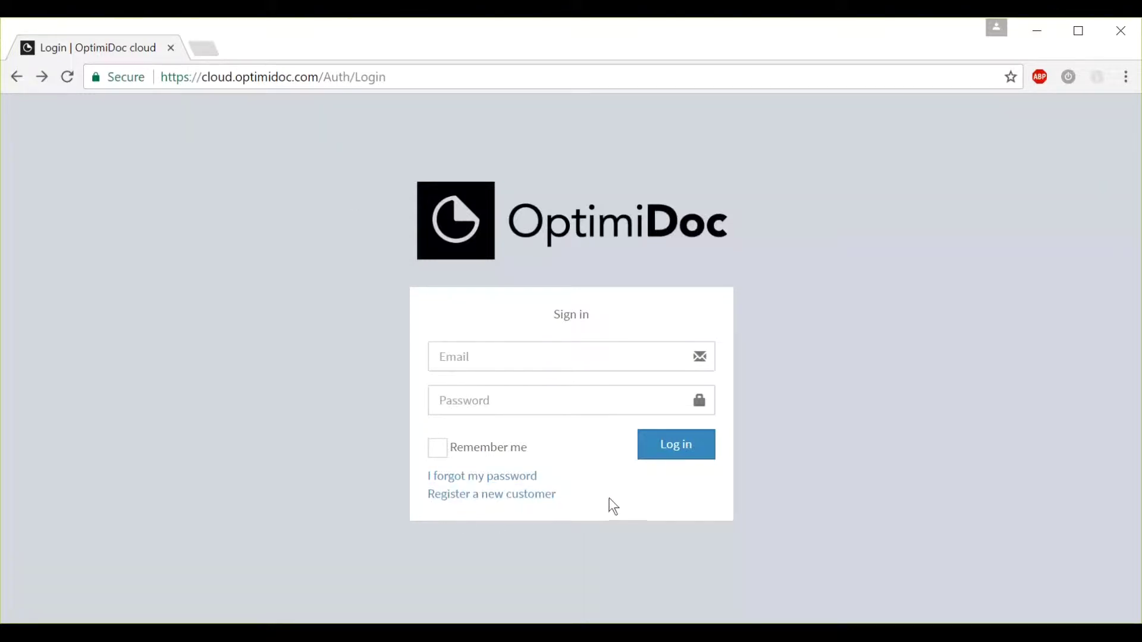
pyautogui.click(522, 493)
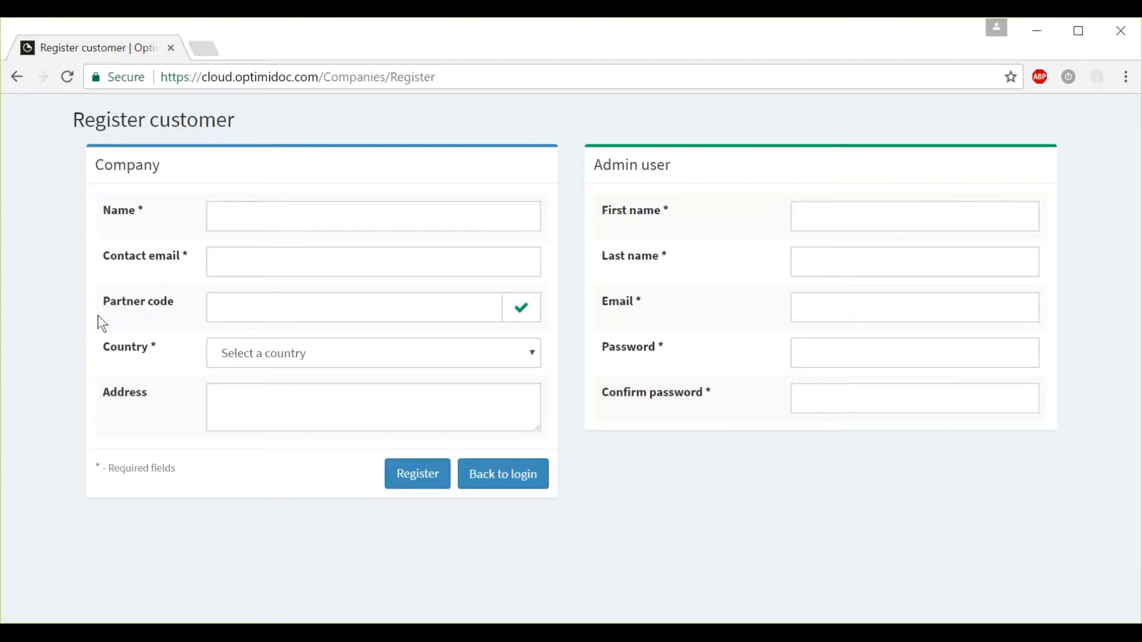
# Fill in the Company section's company name, country and contact email.
pyautogui.moveTo(103, 304); pyautogui.dragTo(138, 308)
pyautogui.click(180, 311)
pyautogui.click(269, 348)
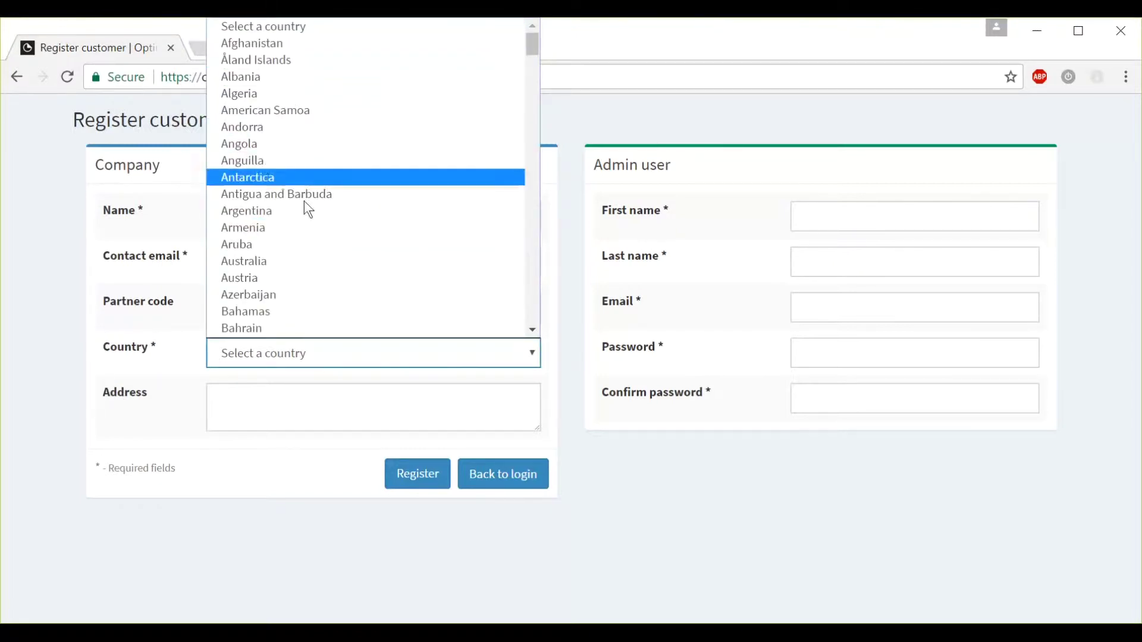
pyautogui.click(181, 363)
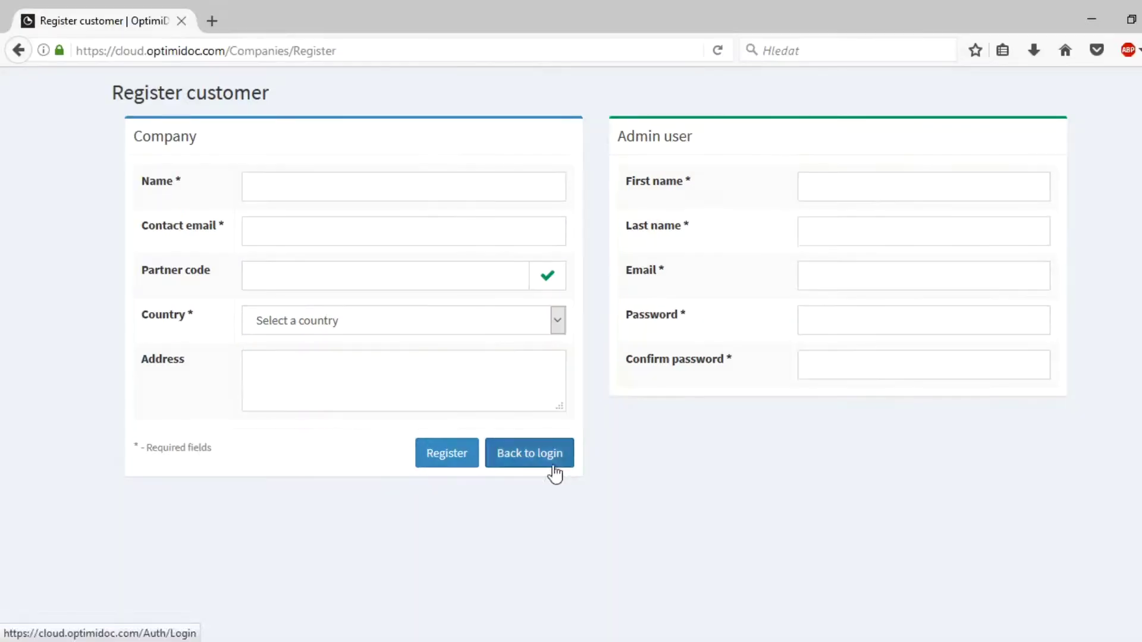
pyautogui.write('Petr Lever s.r.')
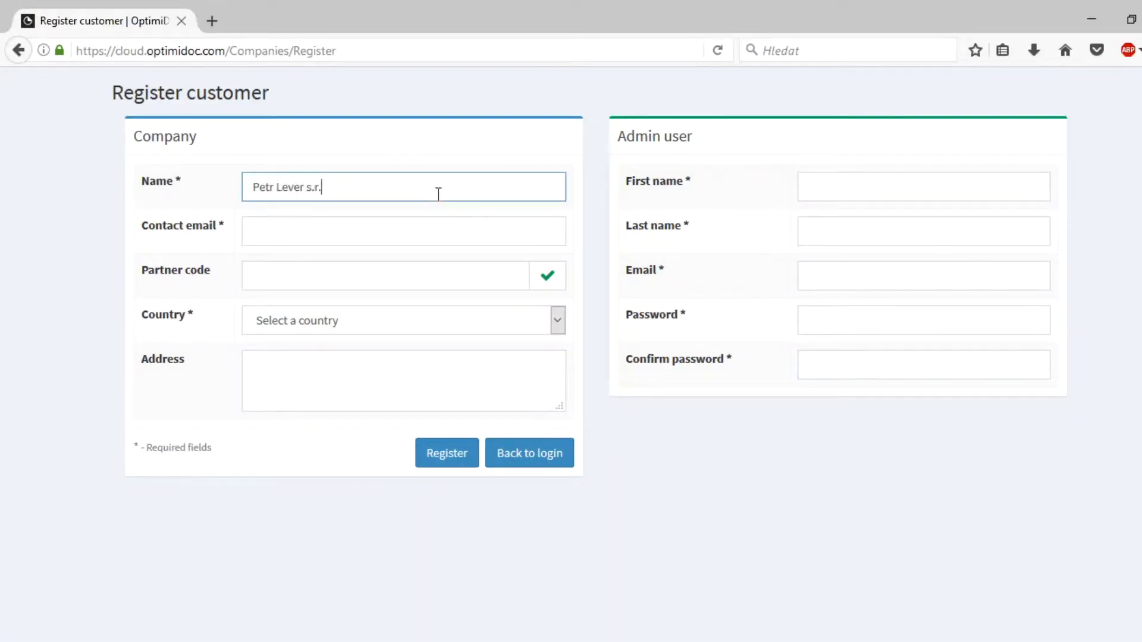
pyautogui.write('o.')
pyautogui.click(419, 231)
pyautogui.click(393, 320)
pyautogui.write('c')
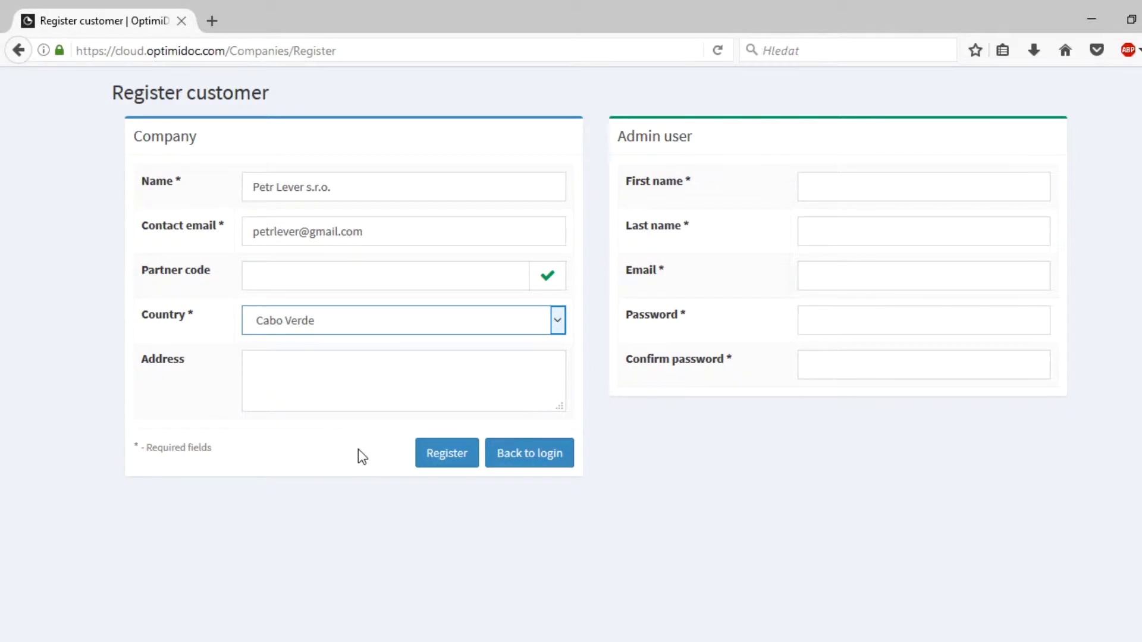
pyautogui.write('zech Republic')
# Enter the admin user's name, email and password, then submit the registration.
pyautogui.click(923, 186)
pyautogui.click(923, 232)
pyautogui.click(924, 276)
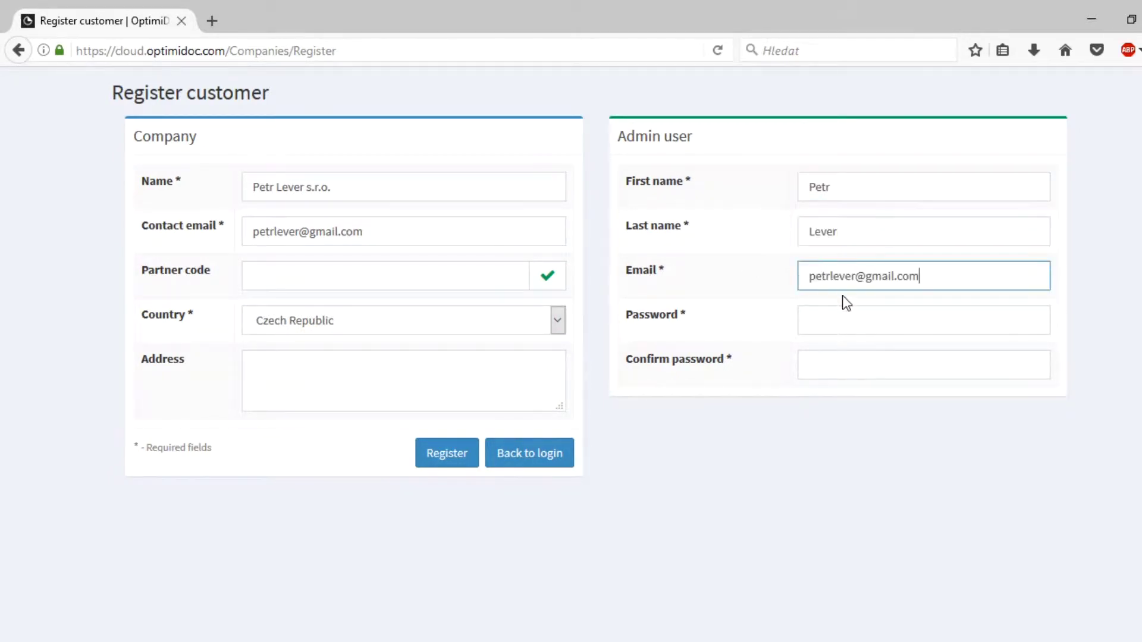
pyautogui.click(924, 319)
pyautogui.write('password')
pyautogui.click(923, 364)
pyautogui.write('password')
pyautogui.click(447, 452)
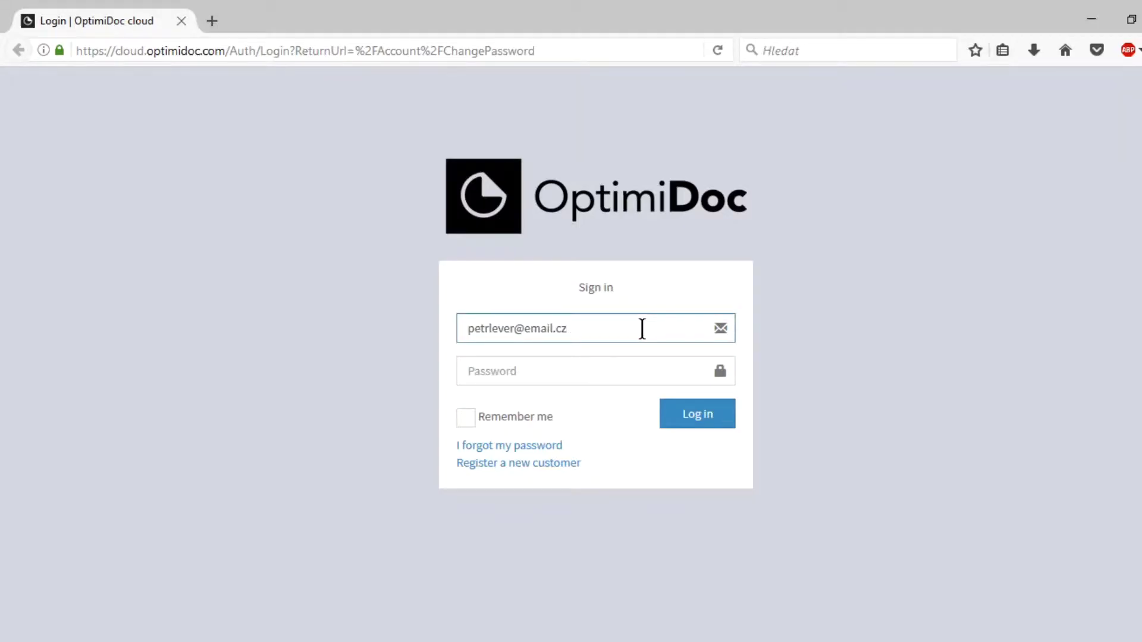
# Sign in to the new account and change the admin password.
pyautogui.click(595, 371)
pyautogui.write('password')
pyautogui.click(698, 414)
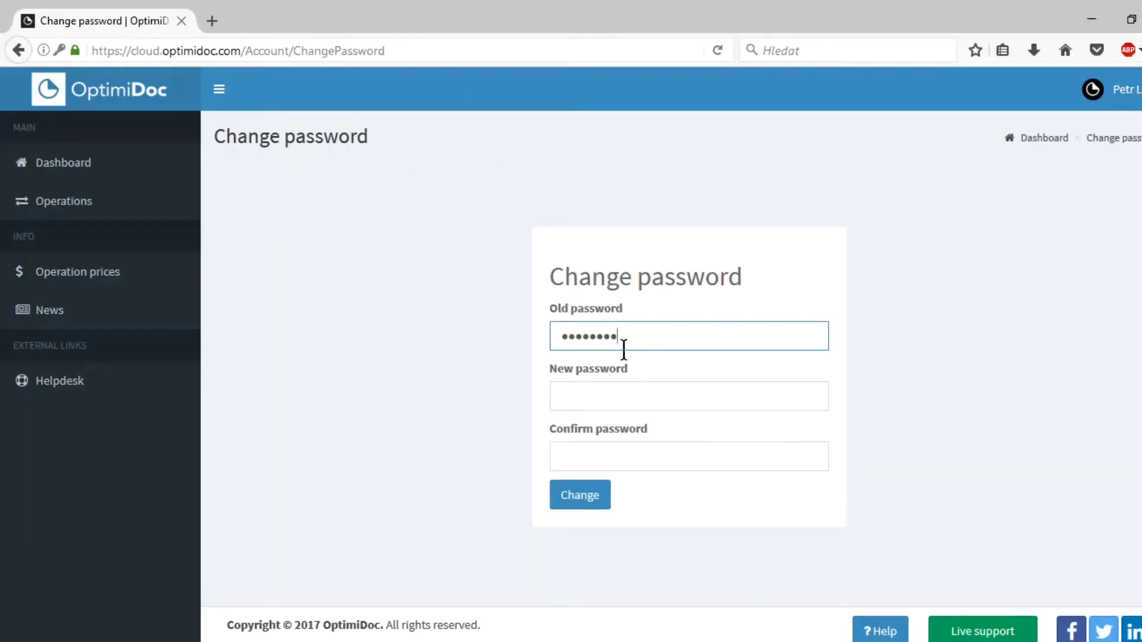
pyautogui.click(688, 397)
pyautogui.write('password')
pyautogui.click(689, 456)
pyautogui.write('password')
pyautogui.click(579, 494)
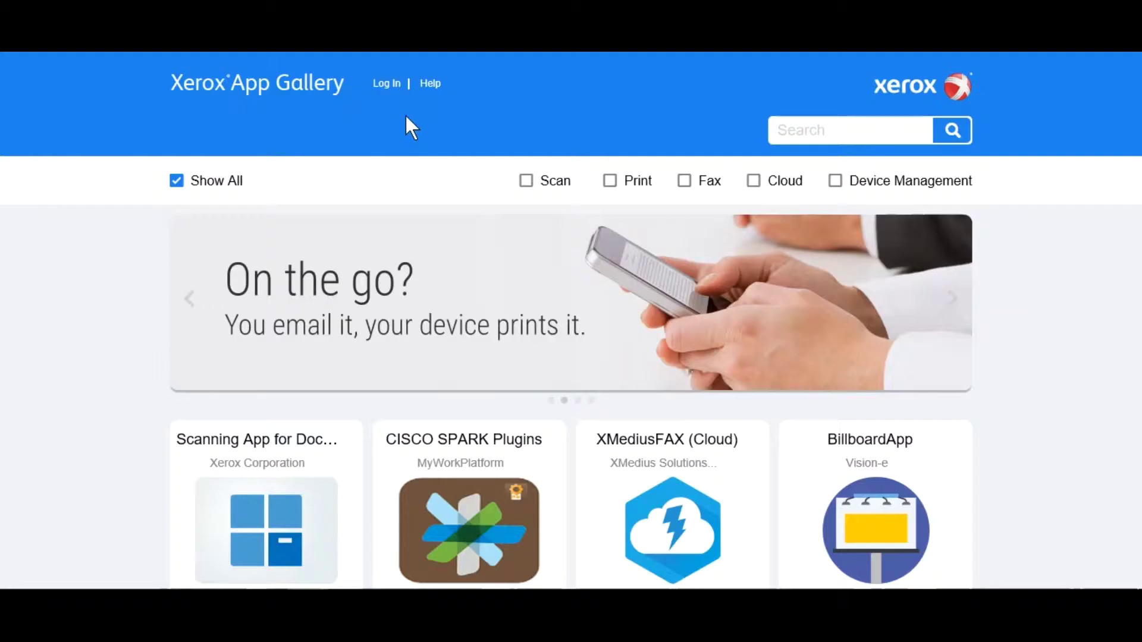
pyautogui.click(386, 84)
# Start a new App Gallery account and accept the data administration terms.
pyautogui.click(484, 287)
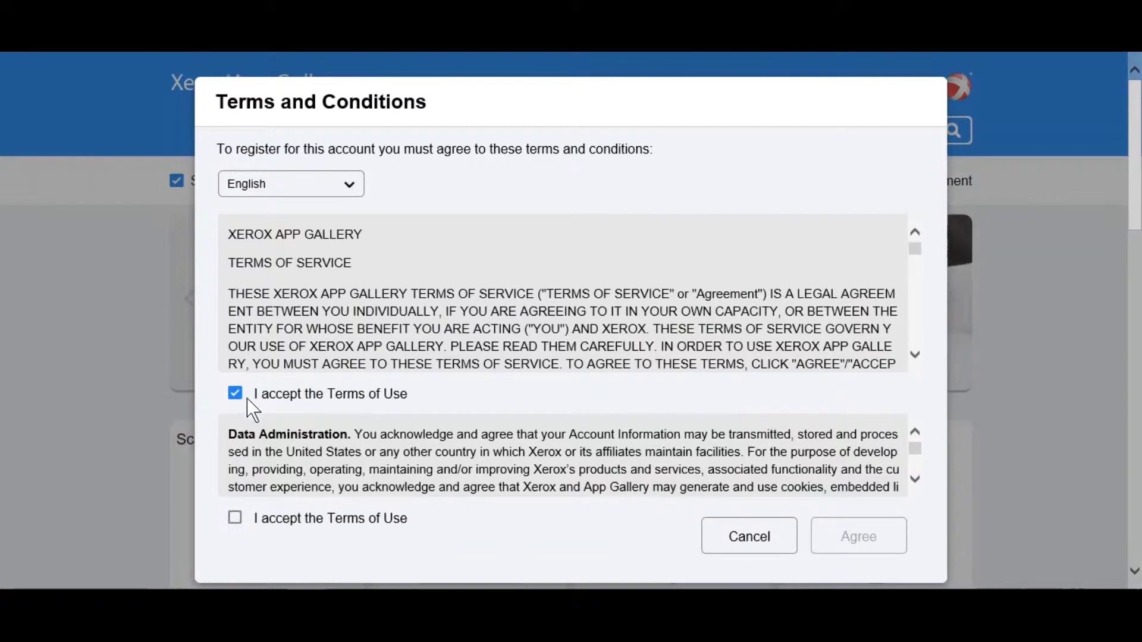
pyautogui.click(234, 519)
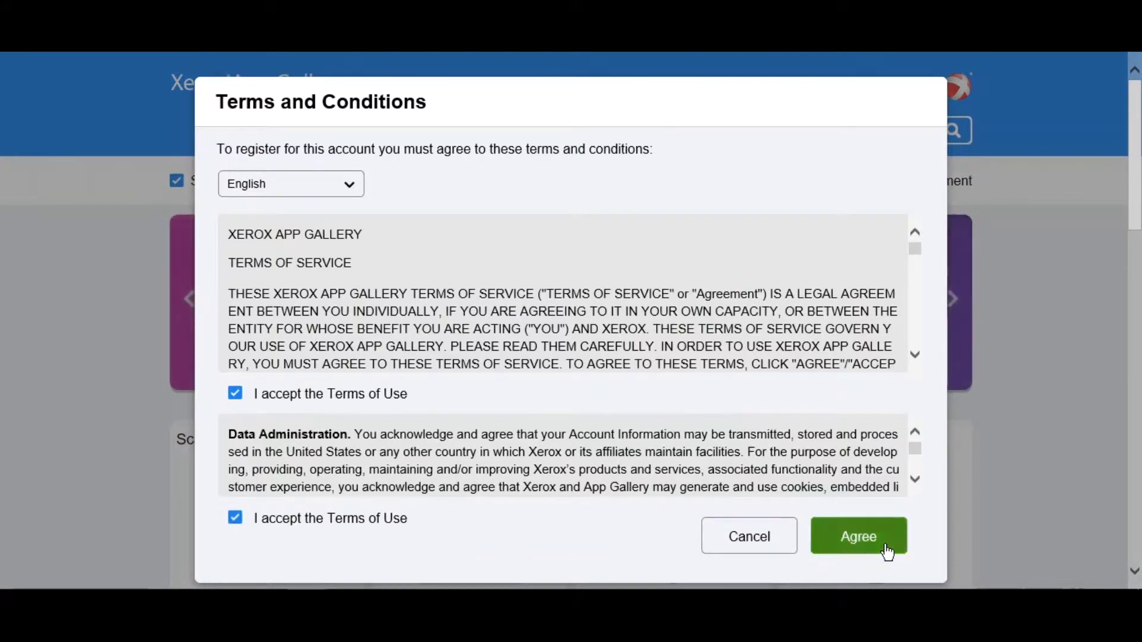
pyautogui.click(858, 537)
# Fill in a unique user ID, password, account holder's name and email.
pyautogui.click(553, 212)
pyautogui.write('password')
pyautogui.click(554, 294)
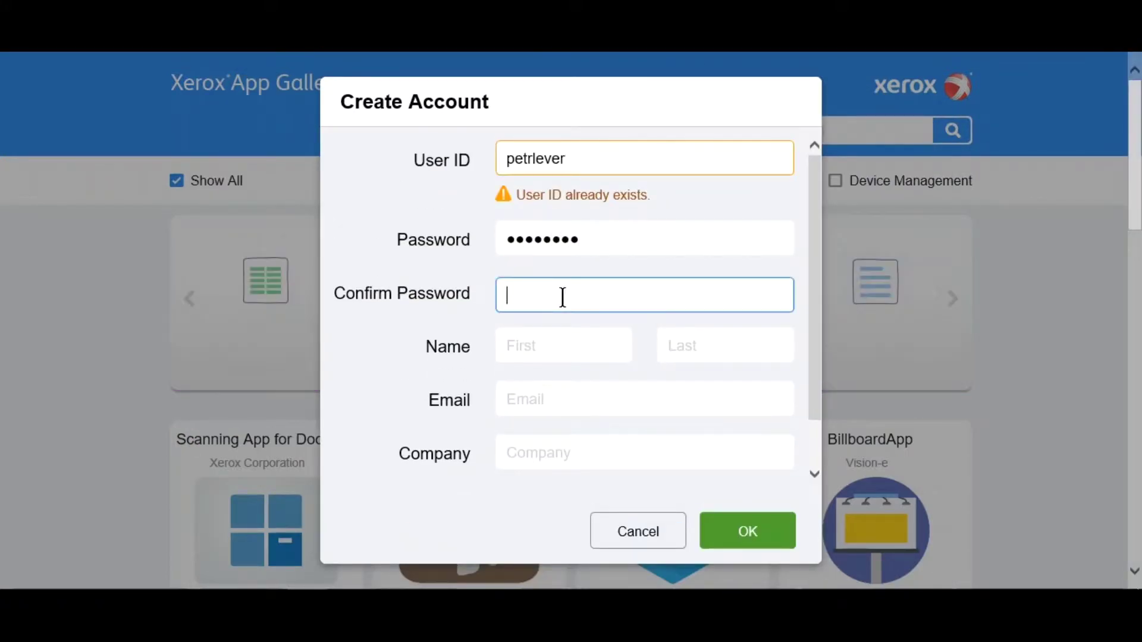
pyautogui.click(625, 158)
pyautogui.write('1')
pyautogui.click(553, 294)
pyautogui.write('password')
pyautogui.click(561, 345)
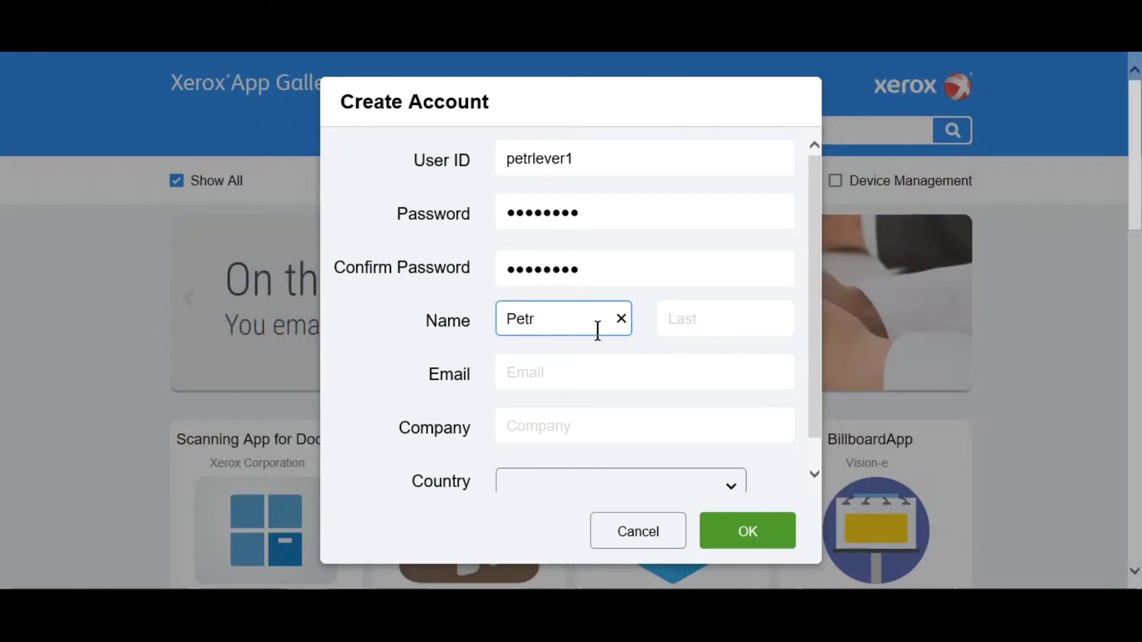
pyautogui.click(725, 318)
pyautogui.click(676, 372)
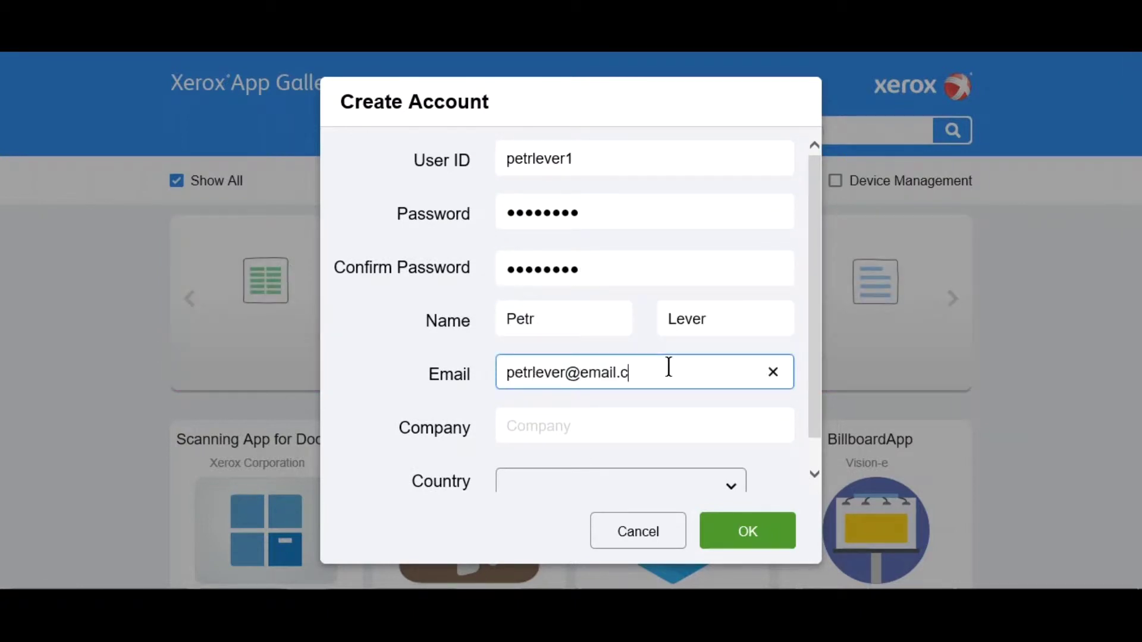
# Choose the country, create the account, and start adding device XC-68DCED.
pyautogui.click(625, 426)
pyautogui.write('Petr Lever s.r.o.')
pyautogui.scroll(-1, 793, 449)
pyautogui.click(621, 448)
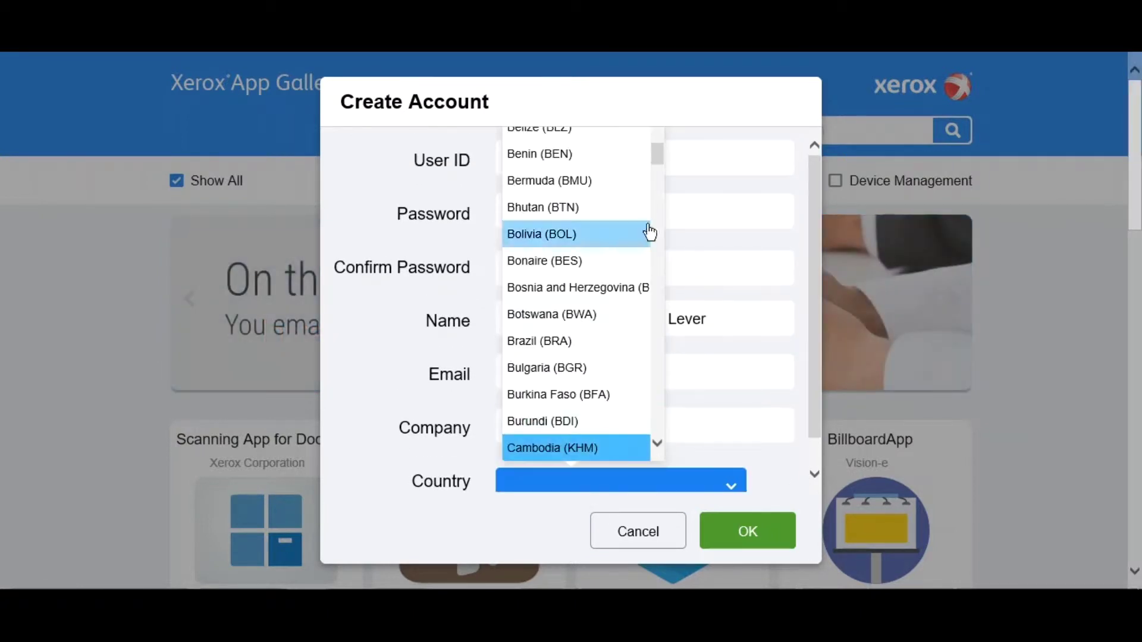
pyautogui.scroll(-5, 649, 233)
pyautogui.click(575, 260)
pyautogui.click(748, 530)
pyautogui.click(391, 136)
pyautogui.click(217, 194)
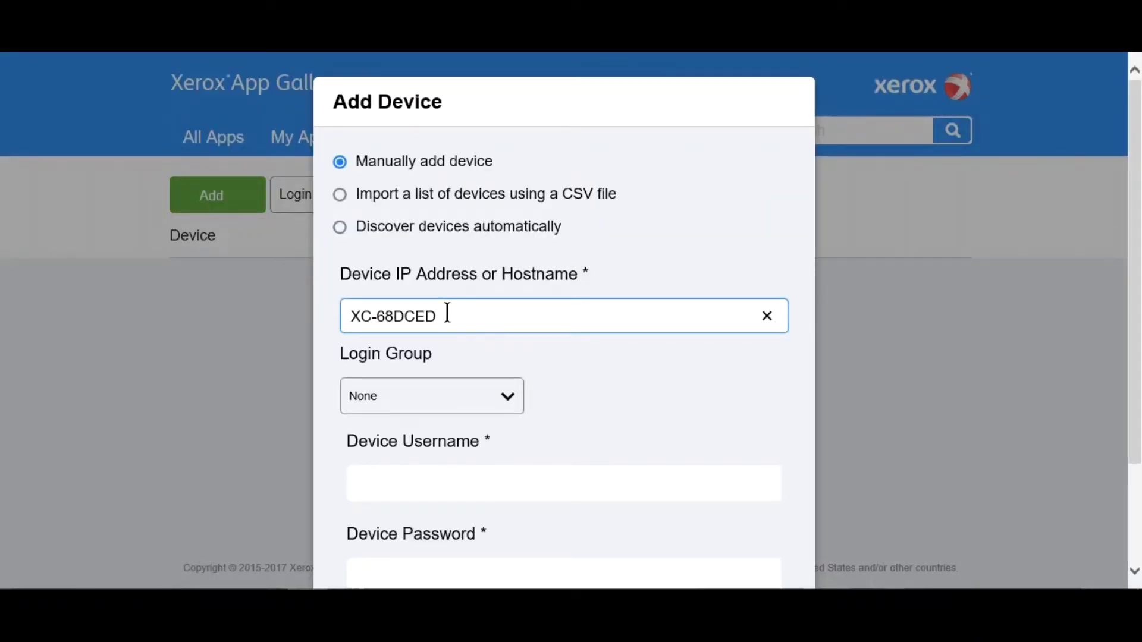
# Enter the printer's device username and password and continue to device details.
pyautogui.click(562, 393)
pyautogui.write('admin')
pyautogui.click(441, 489)
pyautogui.write('1111')
pyautogui.click(763, 535)
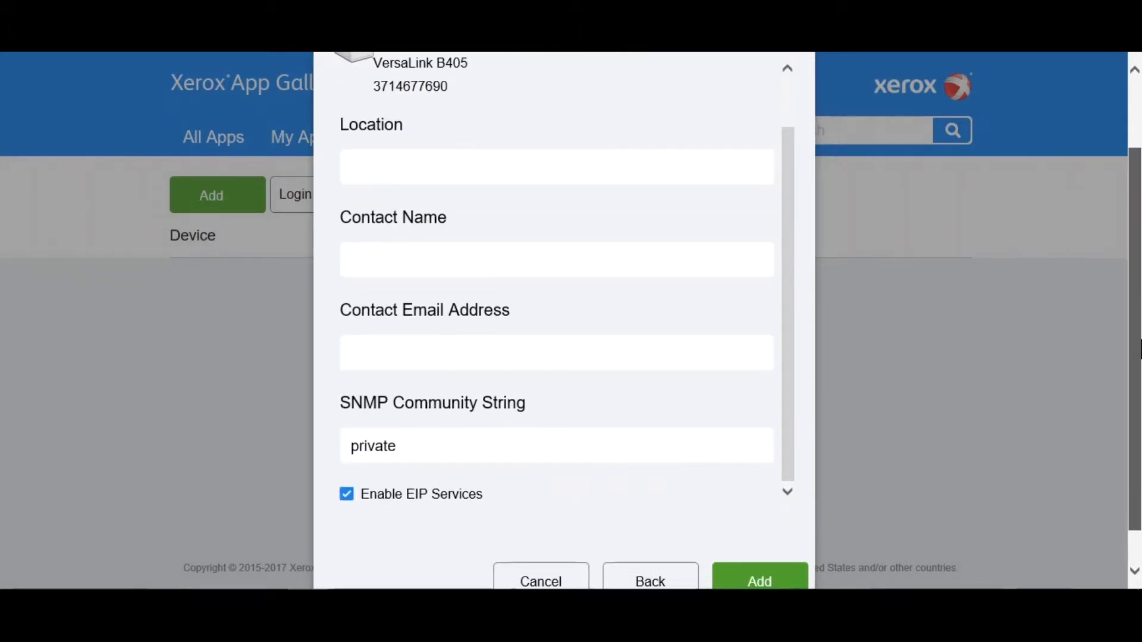
pyautogui.scroll(-1, 1134, 348)
# Add the VersaLink B405 and open OptimiDoc Cloud from My Apps.
pyautogui.click(759, 560)
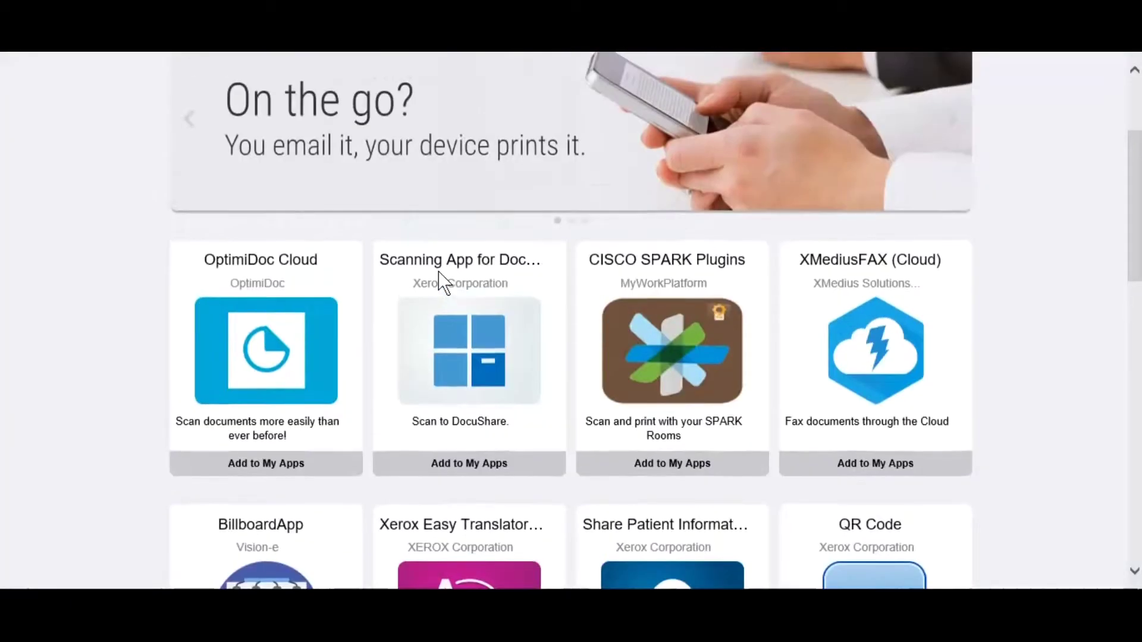
pyautogui.scroll(-1, 442, 281)
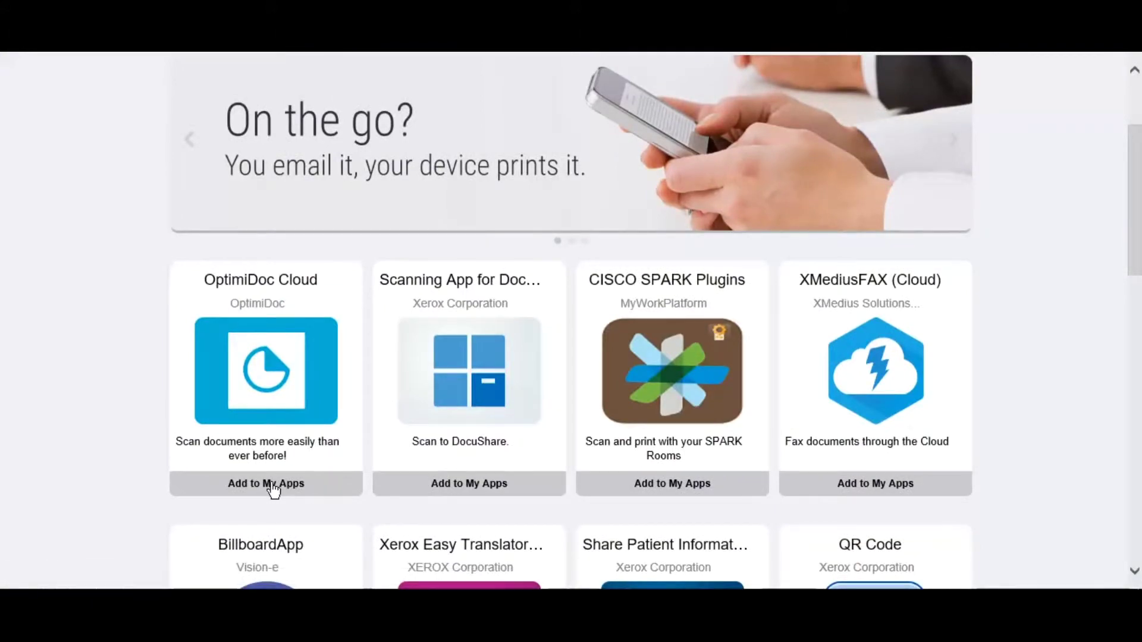
pyautogui.scroll(3, 270, 482)
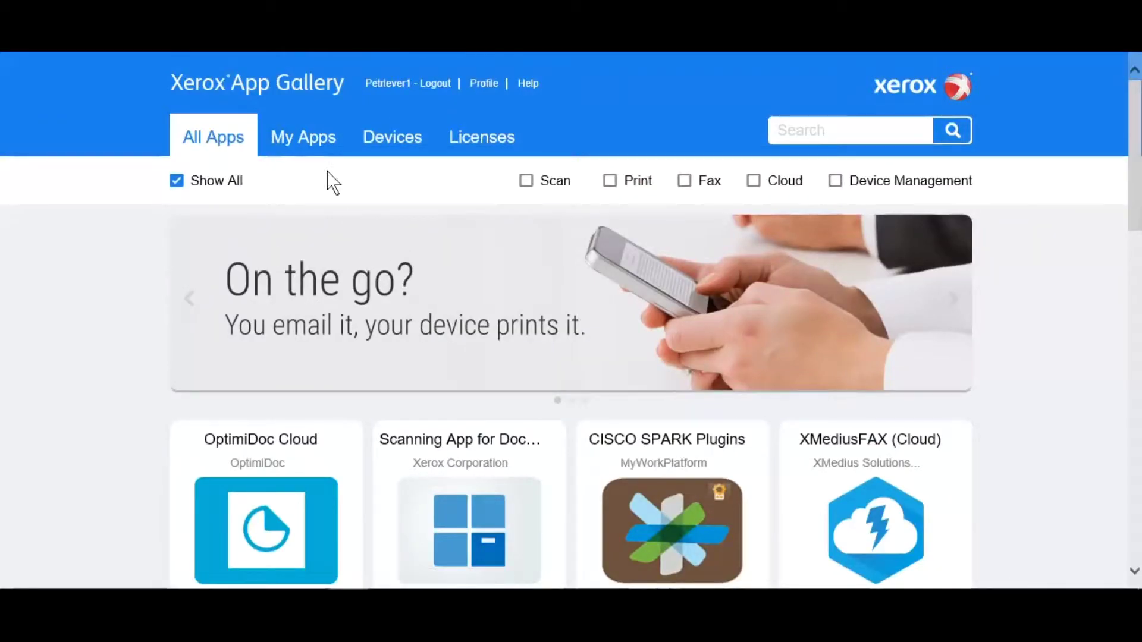
pyautogui.click(304, 142)
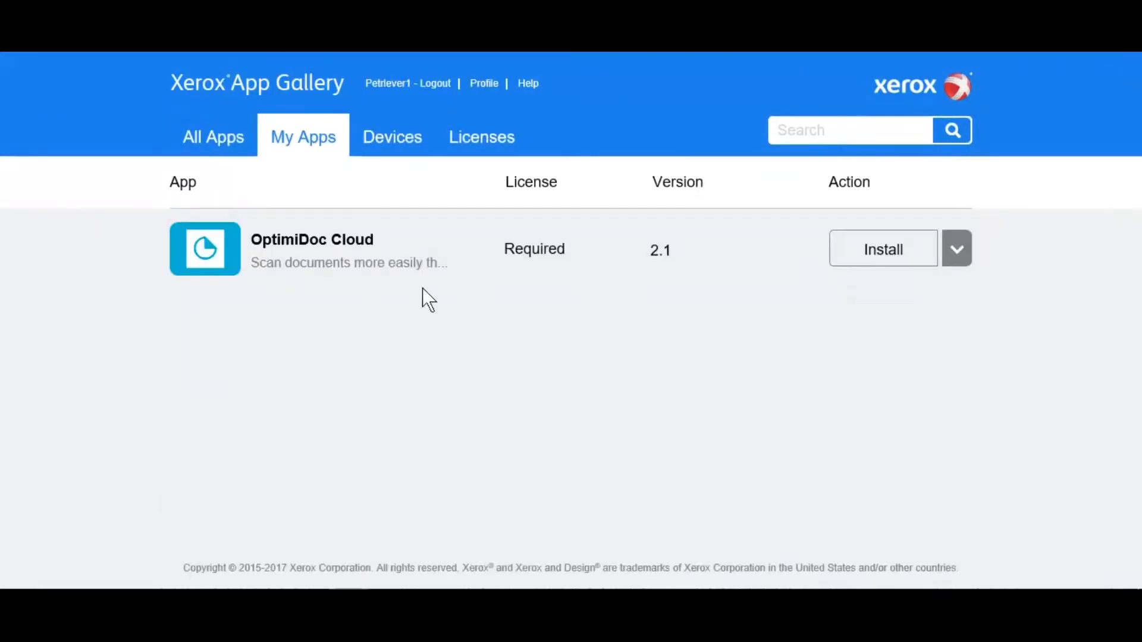
pyautogui.click(887, 251)
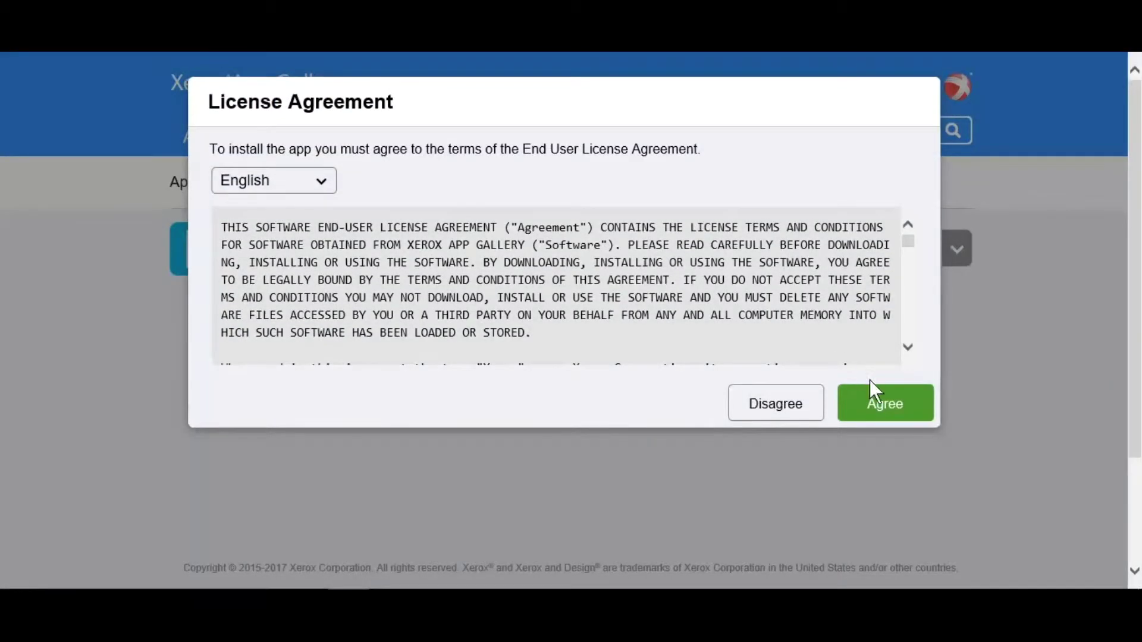
# Accept the license and send a Full OptimiDoc Cloud 2.1 install to the VersaLink B405.
pyautogui.click(885, 404)
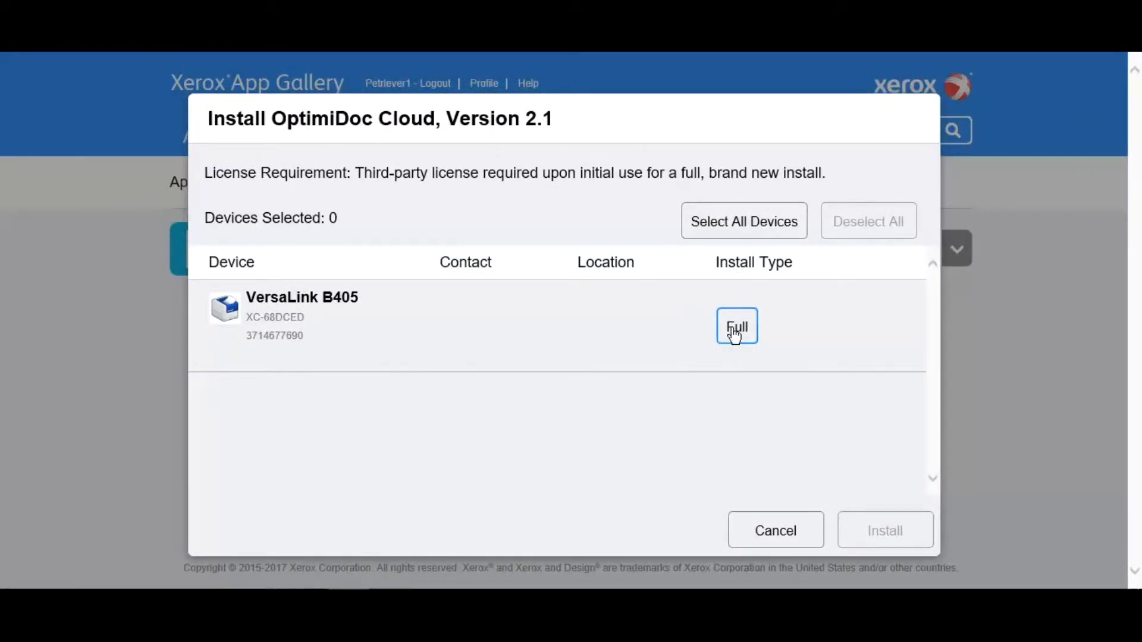
pyautogui.click(738, 326)
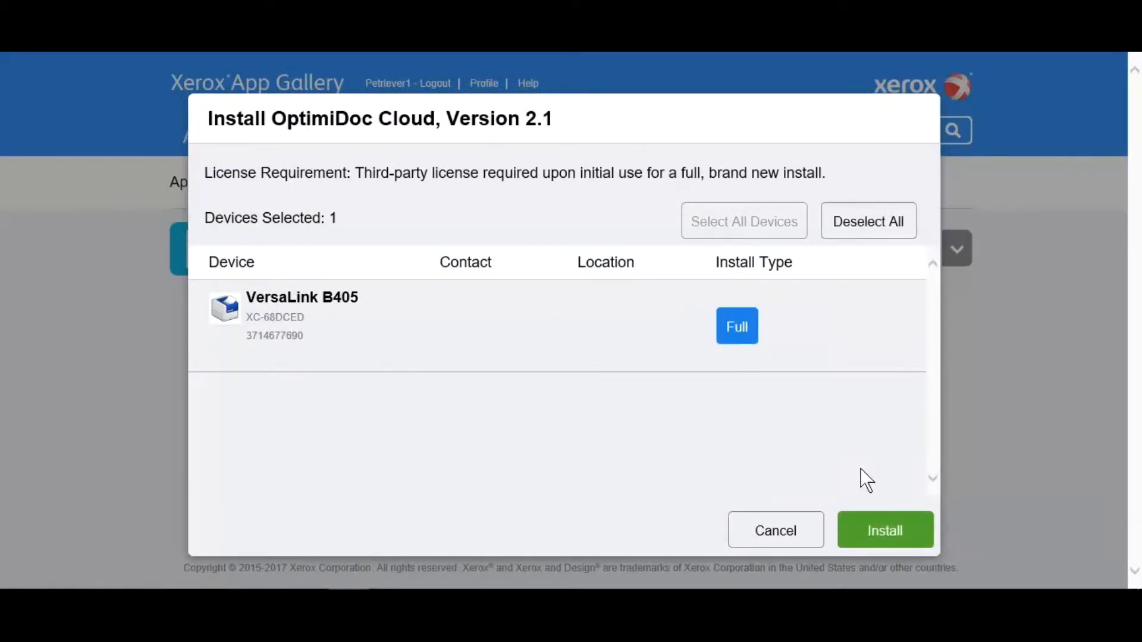
pyautogui.click(886, 530)
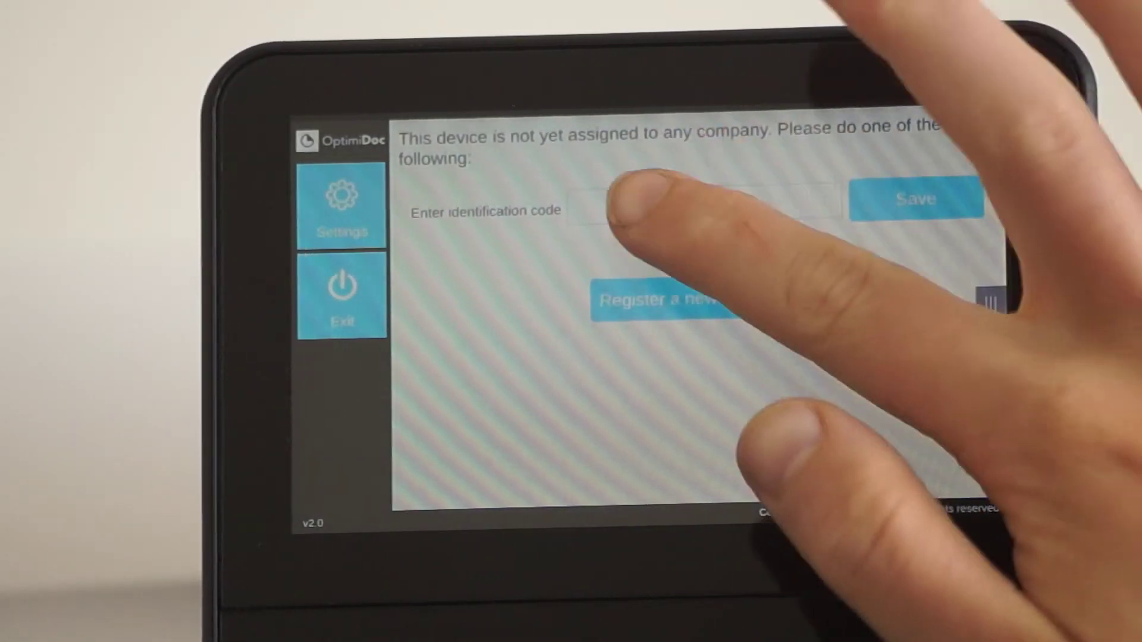
pyautogui.click(705, 204)
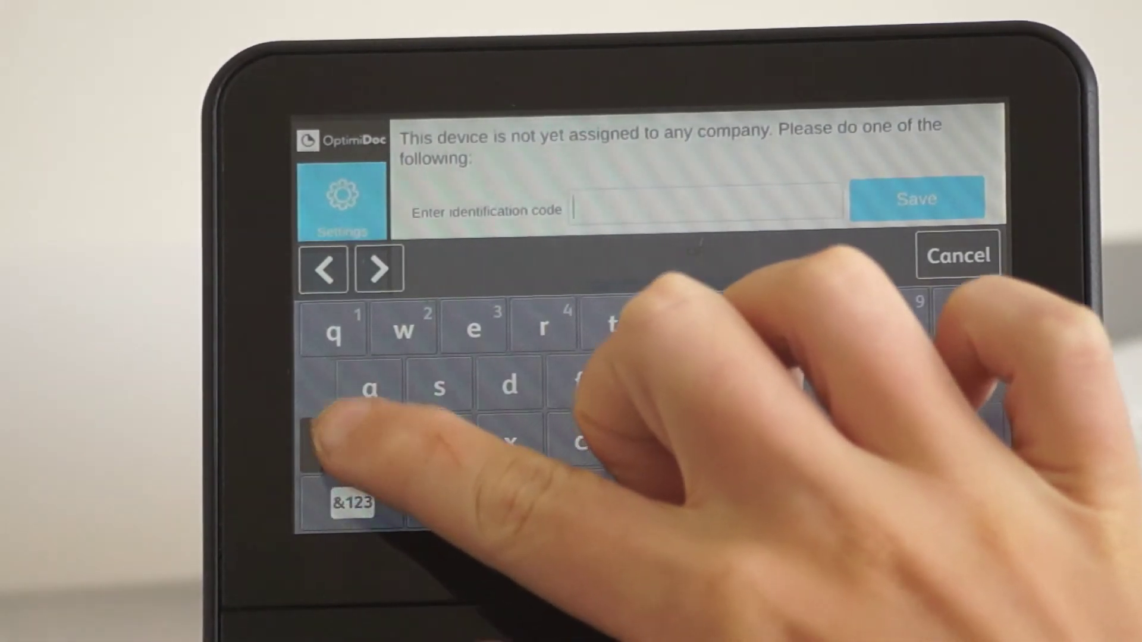
pyautogui.click(352, 443)
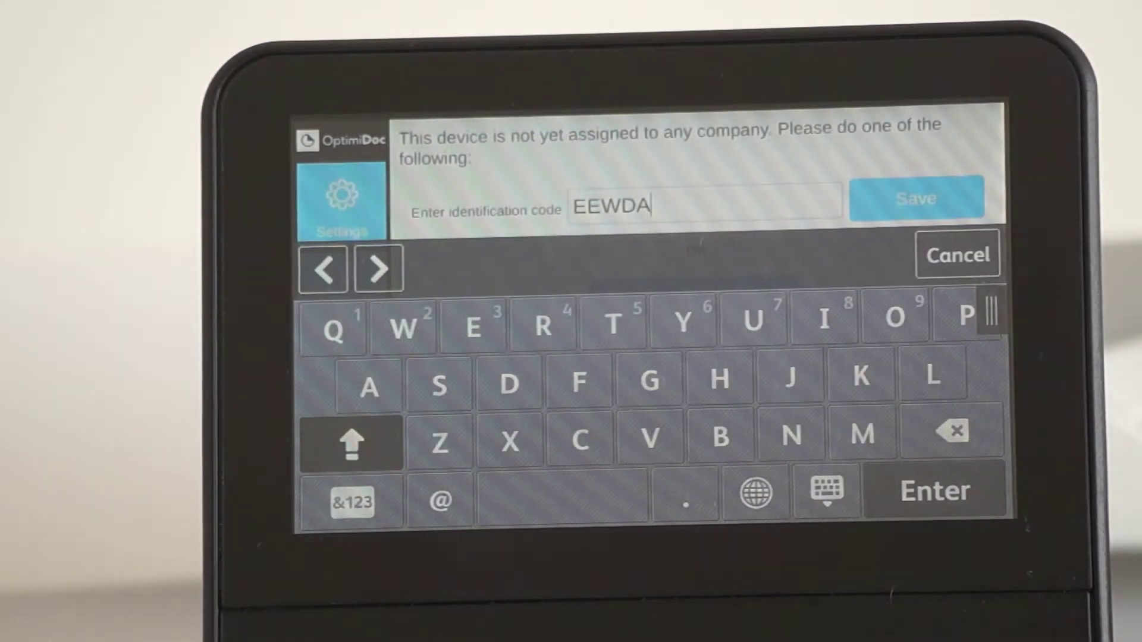
pyautogui.click(352, 502)
pyautogui.click(860, 379)
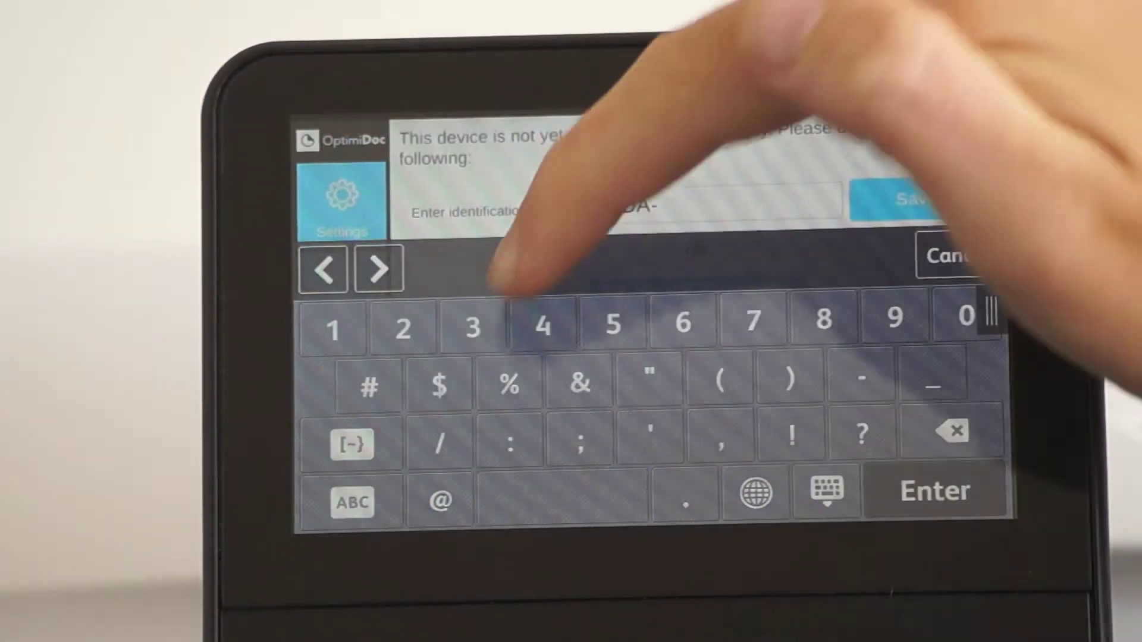
pyautogui.click(613, 325)
pyautogui.click(353, 501)
pyautogui.click(966, 325)
pyautogui.click(861, 435)
pyautogui.click(861, 377)
pyautogui.click(542, 326)
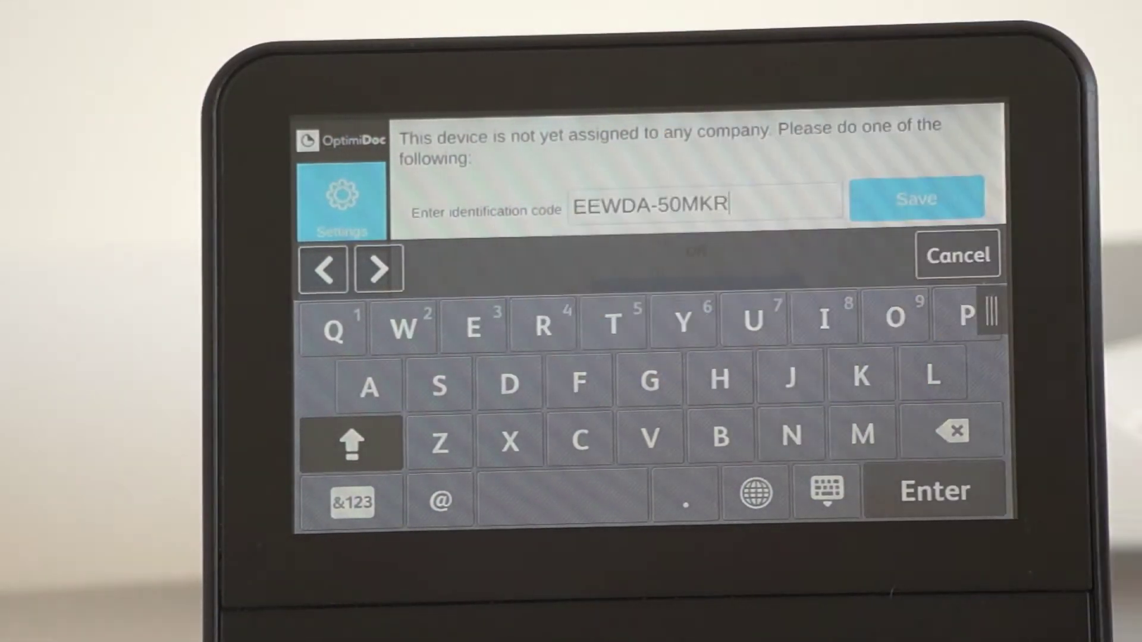
pyautogui.click(352, 501)
pyautogui.click(861, 379)
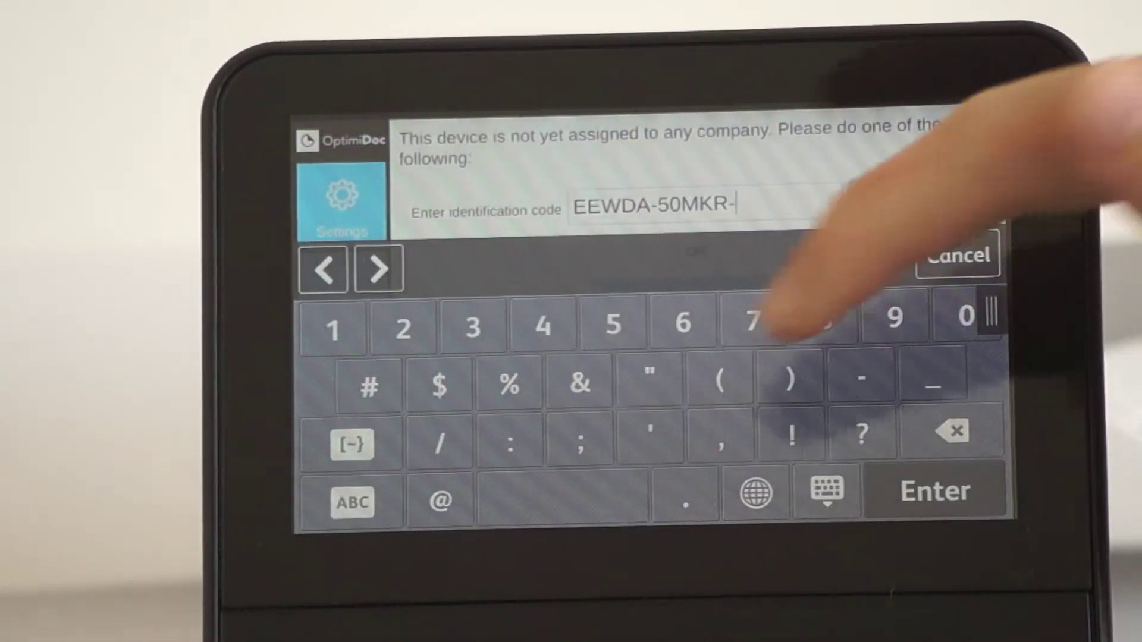
pyautogui.click(353, 502)
pyautogui.click(509, 384)
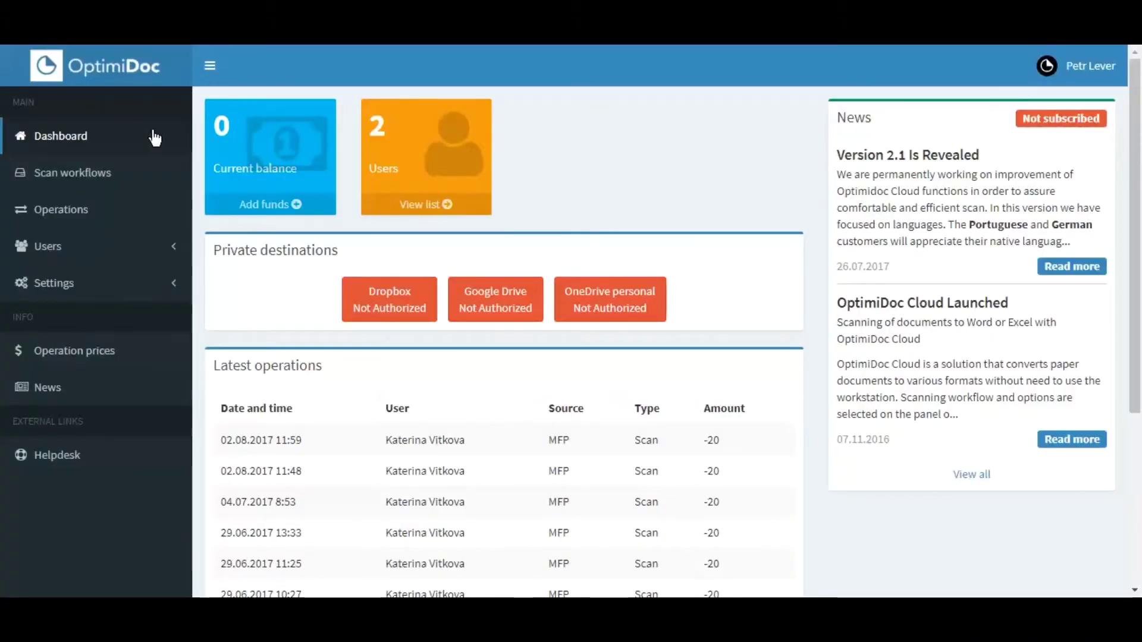
pyautogui.click(85, 281)
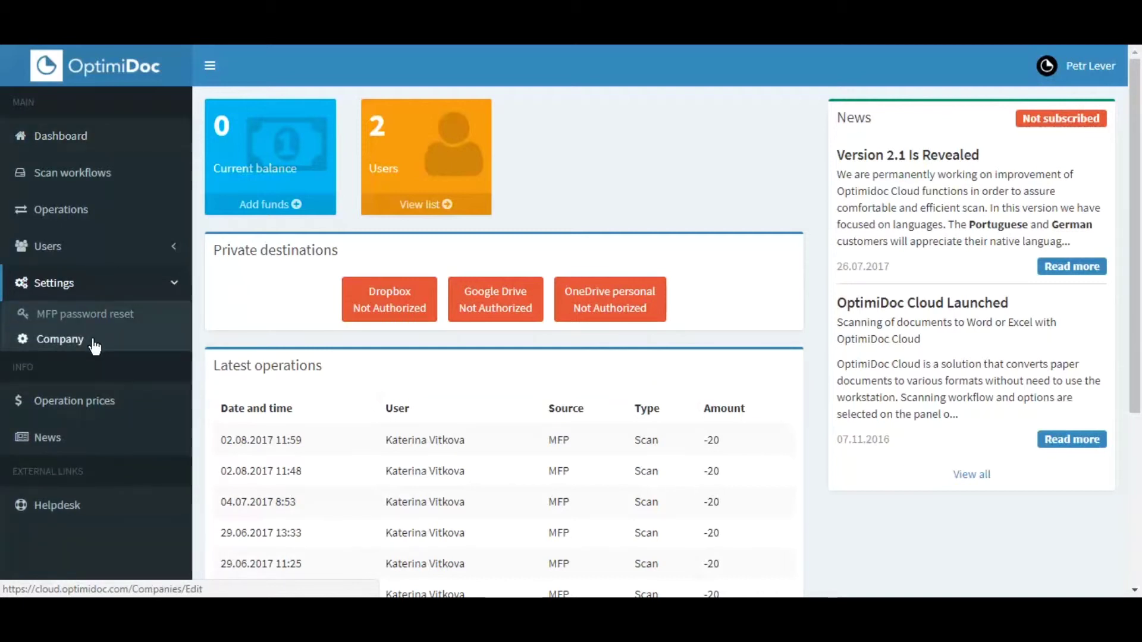
pyautogui.click(96, 347)
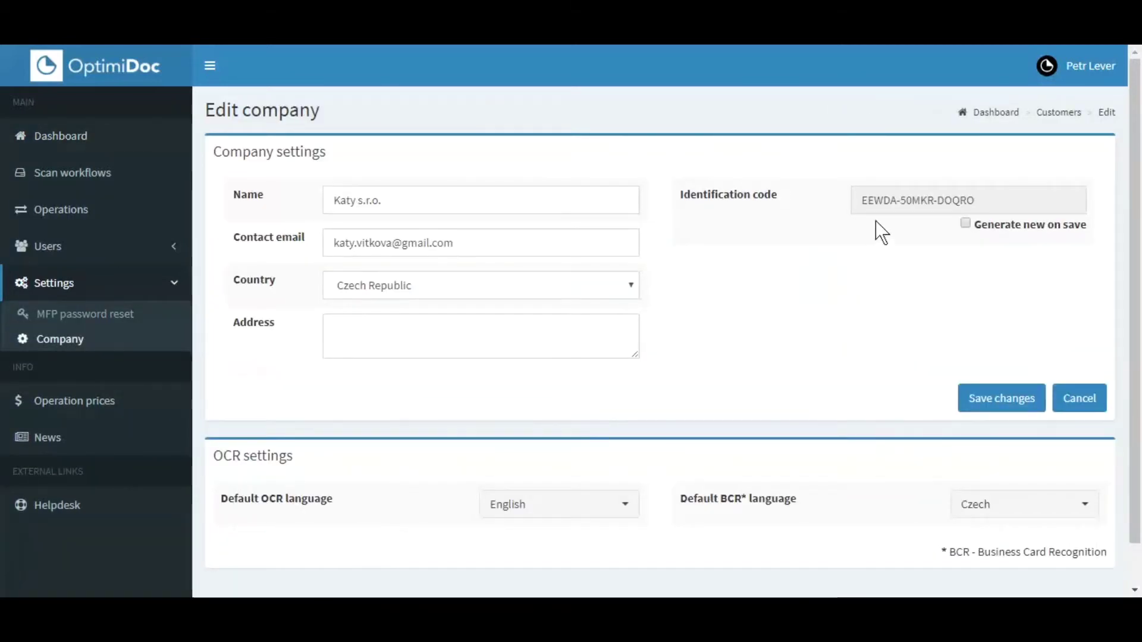
pyautogui.moveTo(682, 199); pyautogui.dragTo(801, 198)
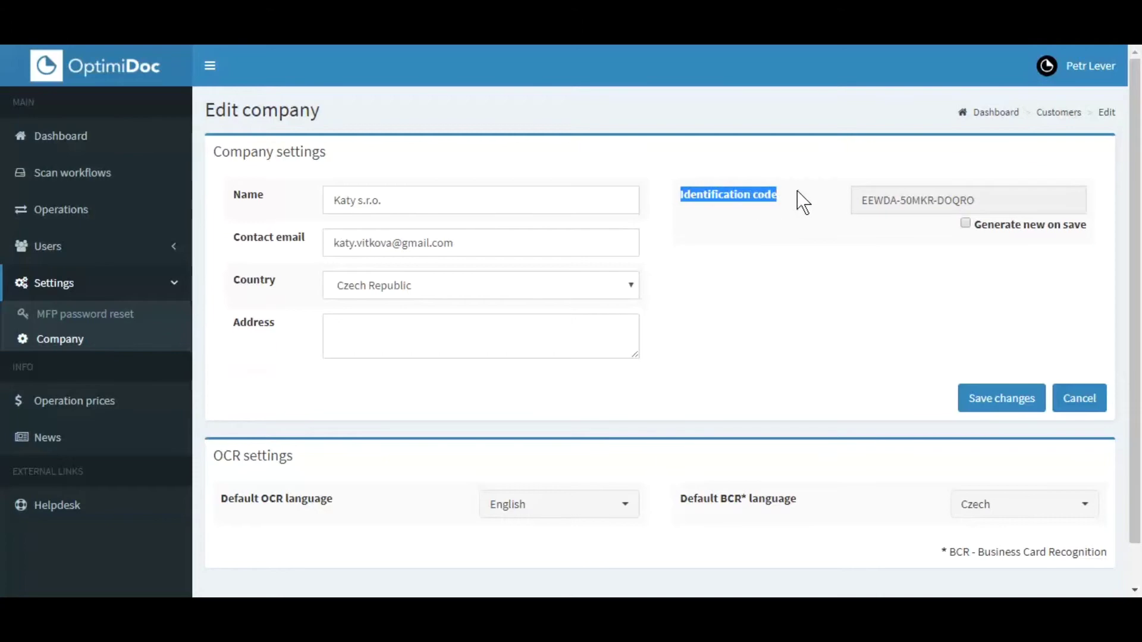